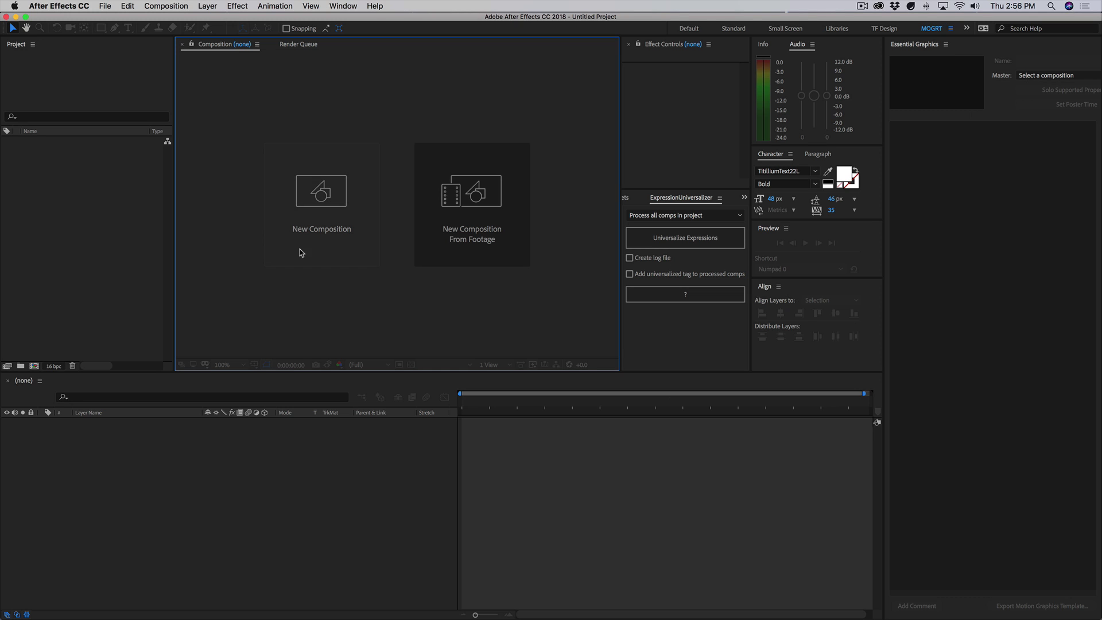
Bring up the Open Project dialog from the File menu
left_click(106, 6)
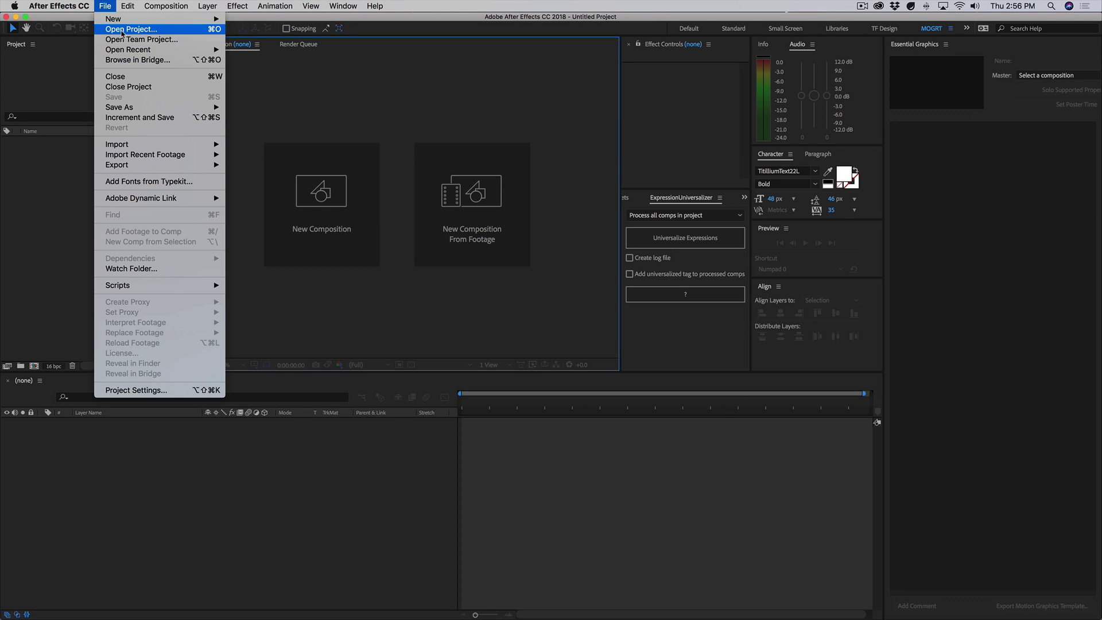
left_click(124, 29)
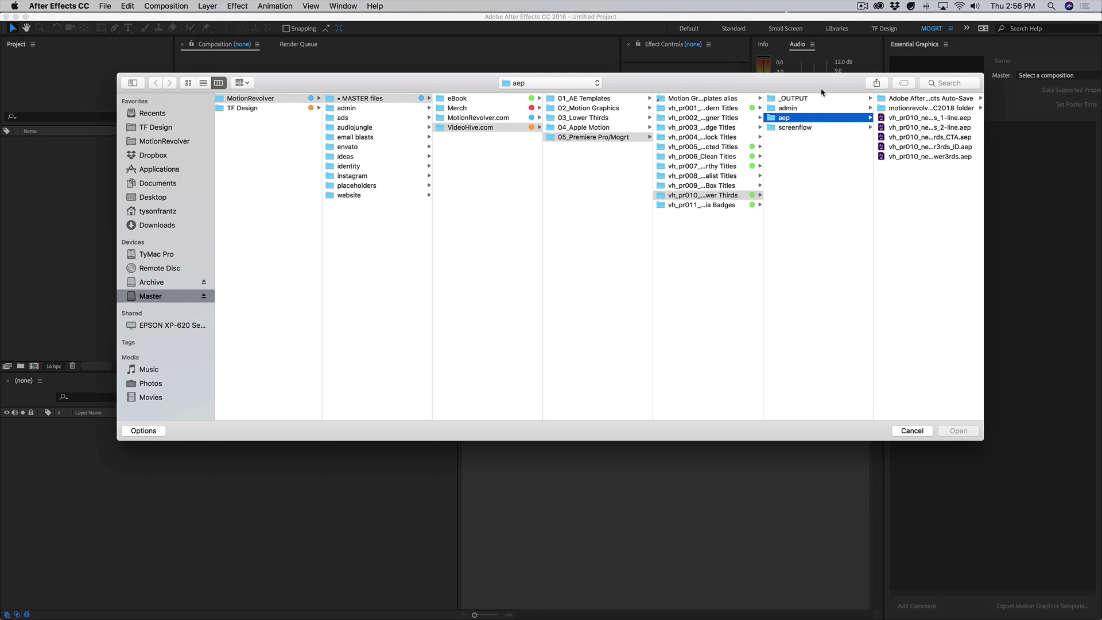
left_click_drag(817, 91, 737, 123)
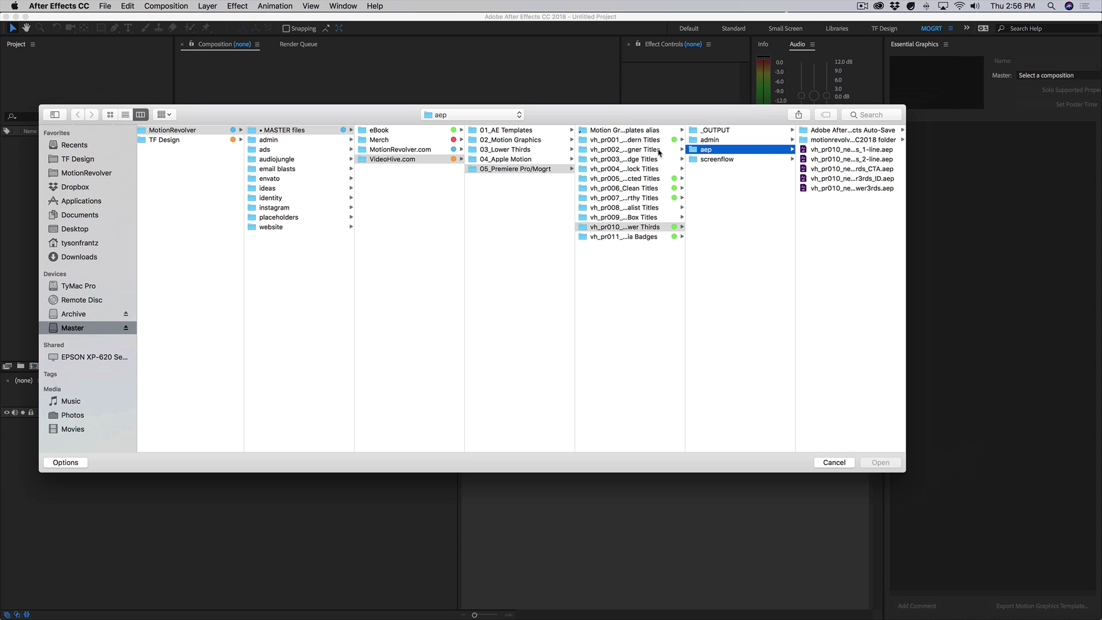
Browse to _OUTPUT > MR Ultra Modern Titles (.mogrt) and select Ultra Modern - Center Title.mogrt
left_click(659, 140)
left_click(715, 130)
left_click(831, 140)
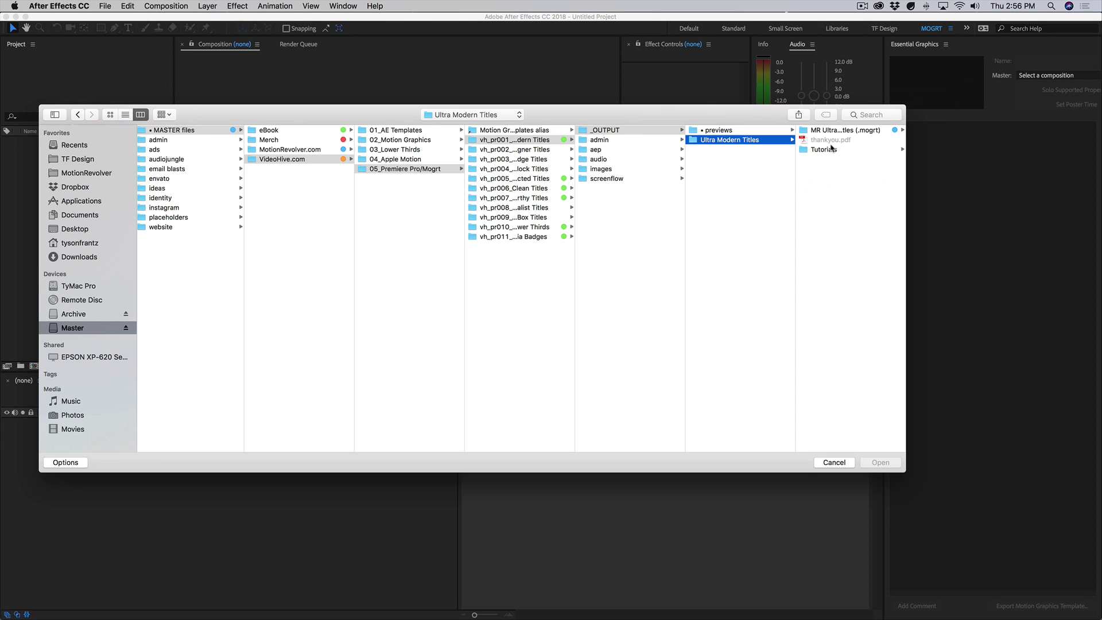
left_click(832, 130)
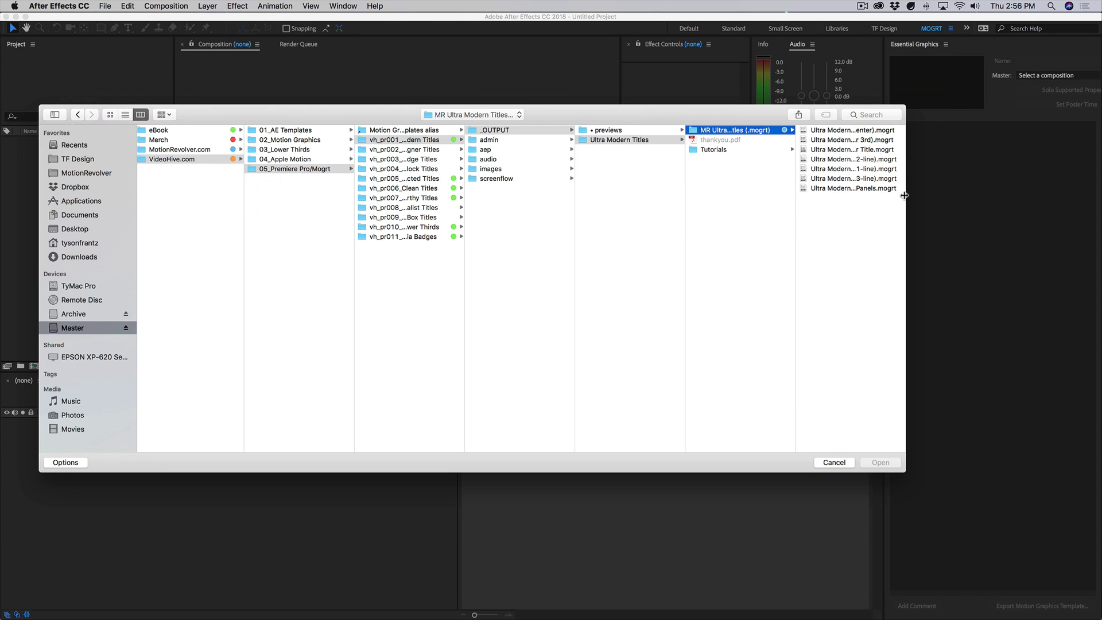
left_click_drag(905, 202, 977, 201)
left_click_drag(785, 117, 774, 130)
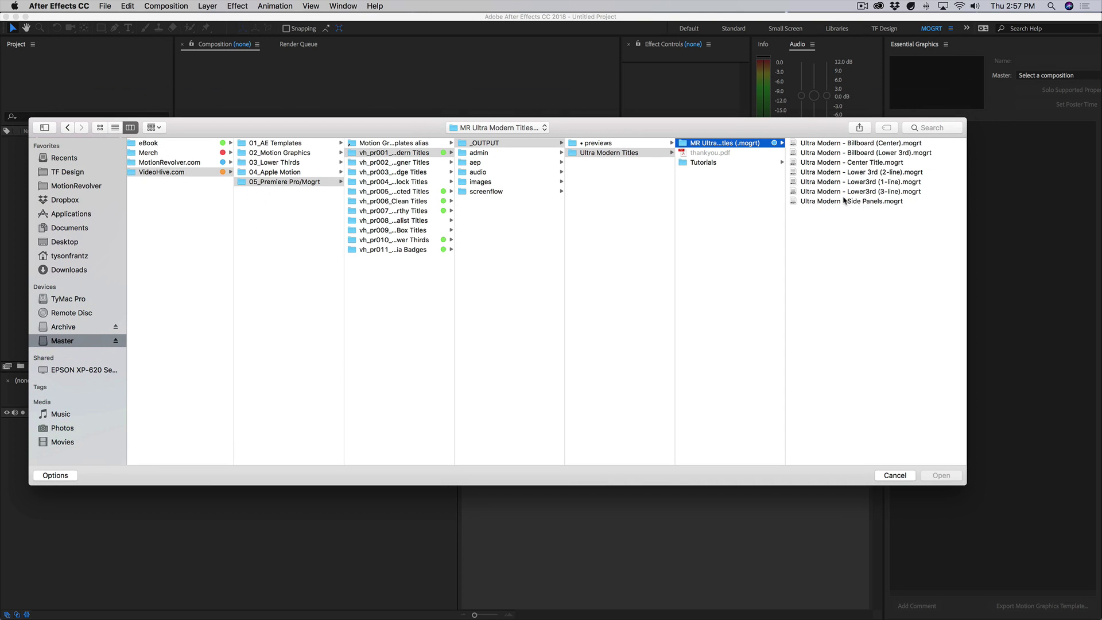
left_click(813, 163)
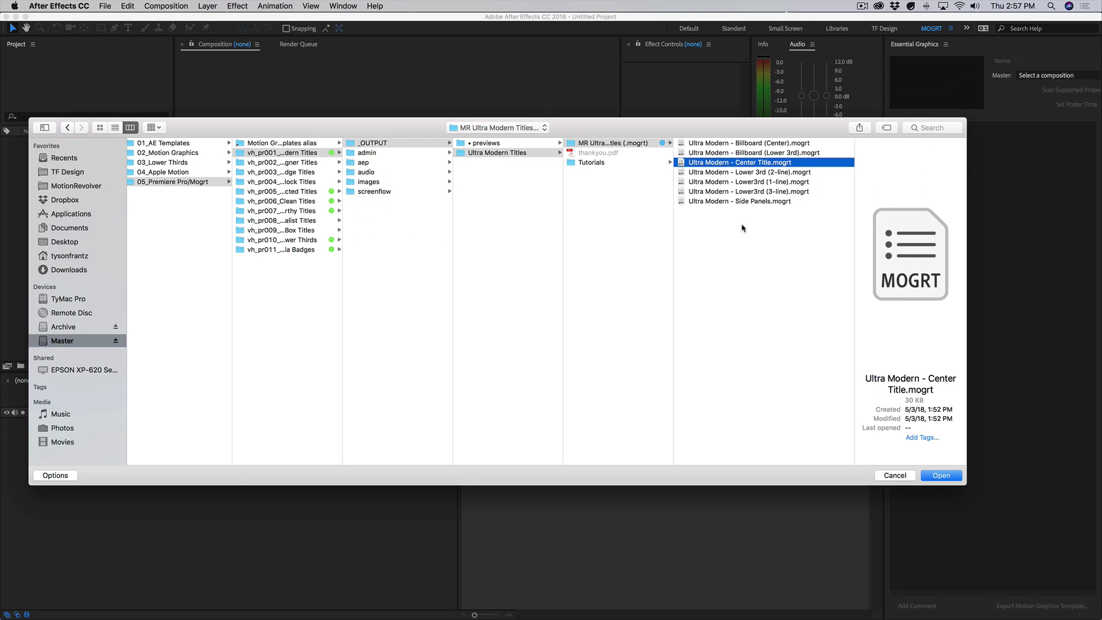
Open the Center Title template and extract it as 'Ultra Modern - Center Title'
left_click(950, 483)
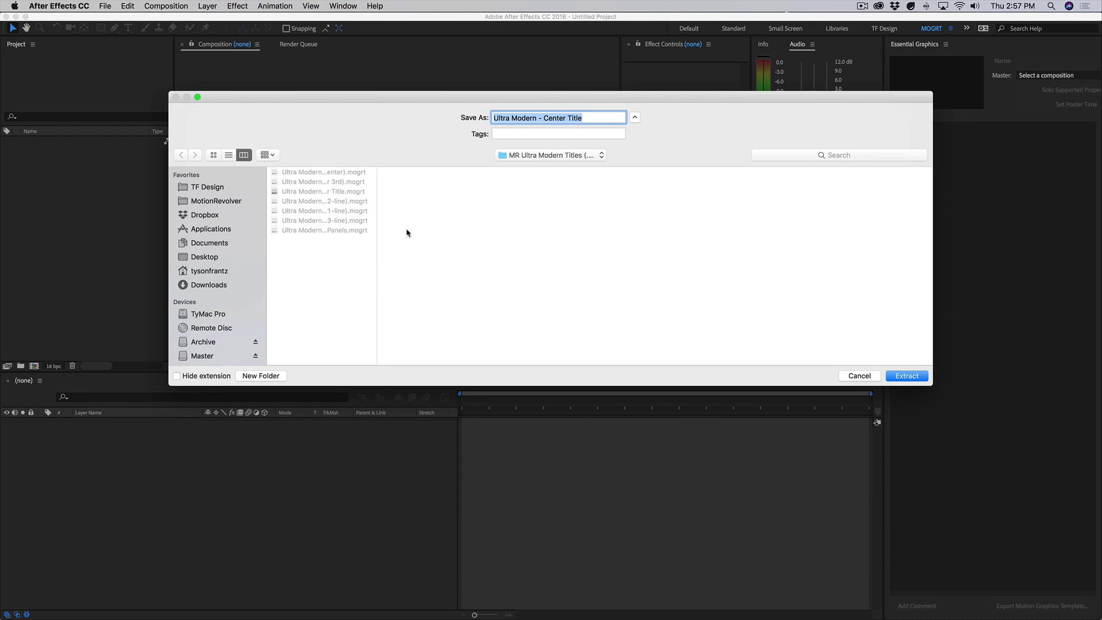
left_click_drag(409, 100, 396, 153)
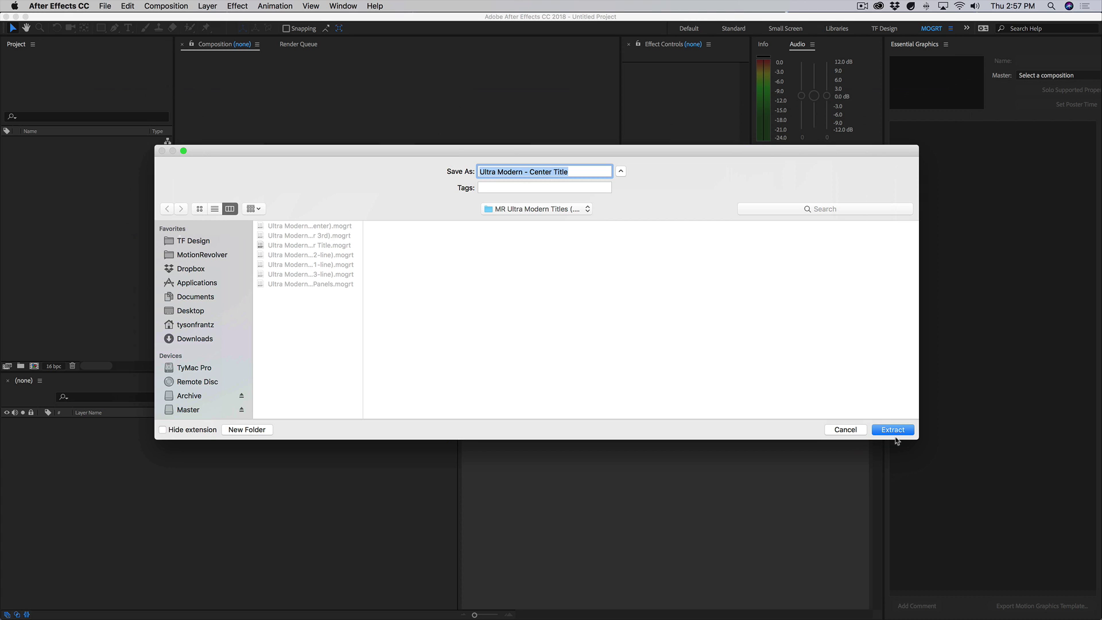
left_click_drag(436, 154, 412, 155)
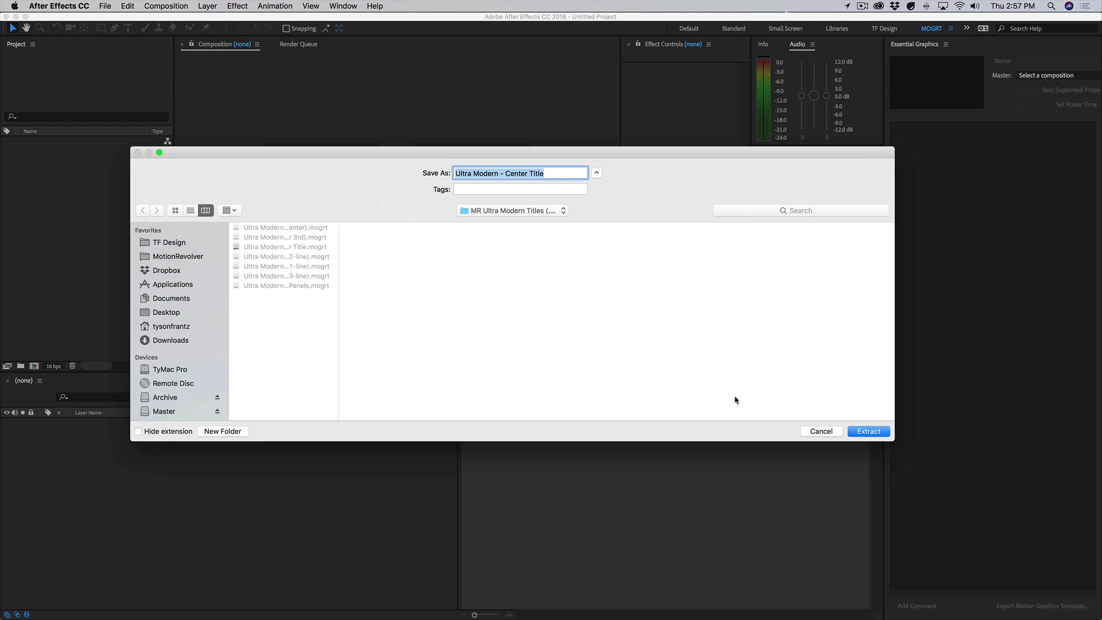
left_click(869, 432)
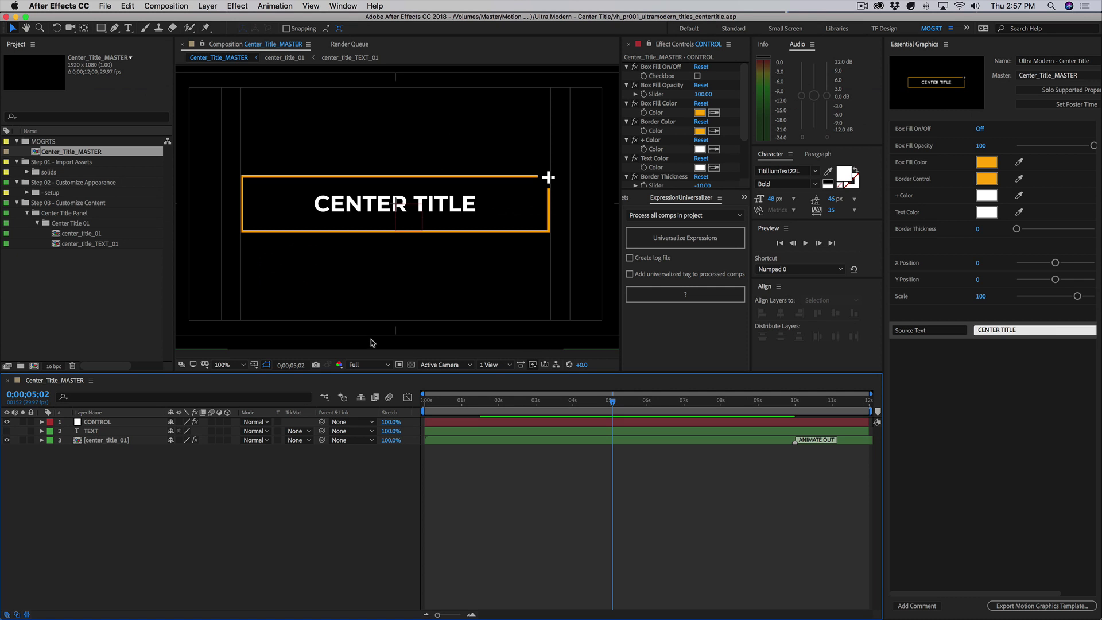
Switch to Finder and open the Ultra Modern - Center Title folder
key("super+Tab")
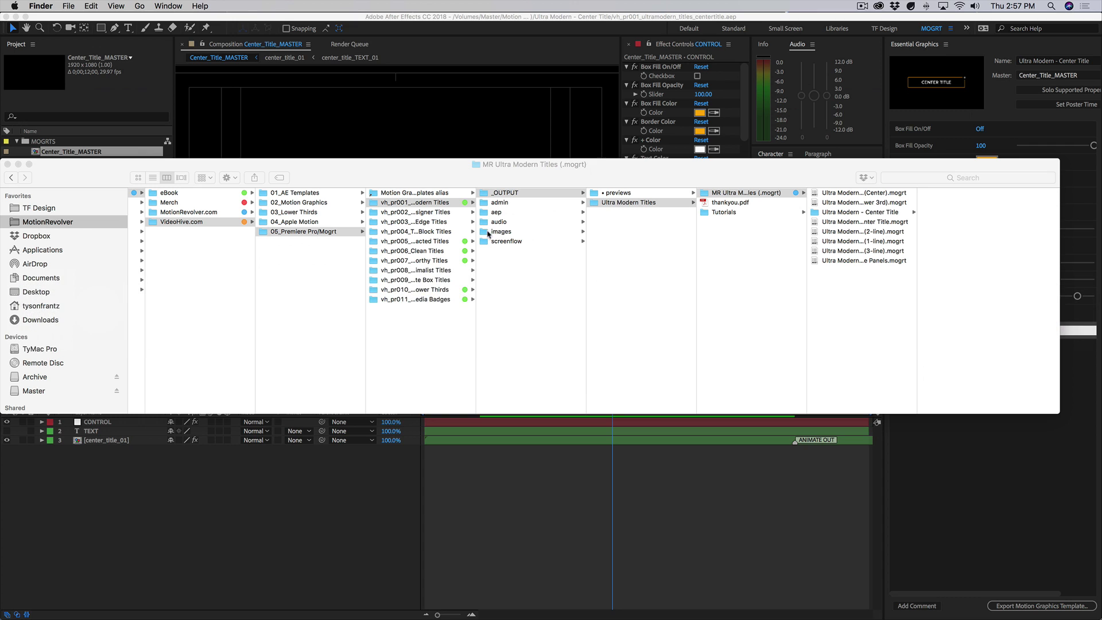
left_click(919, 289)
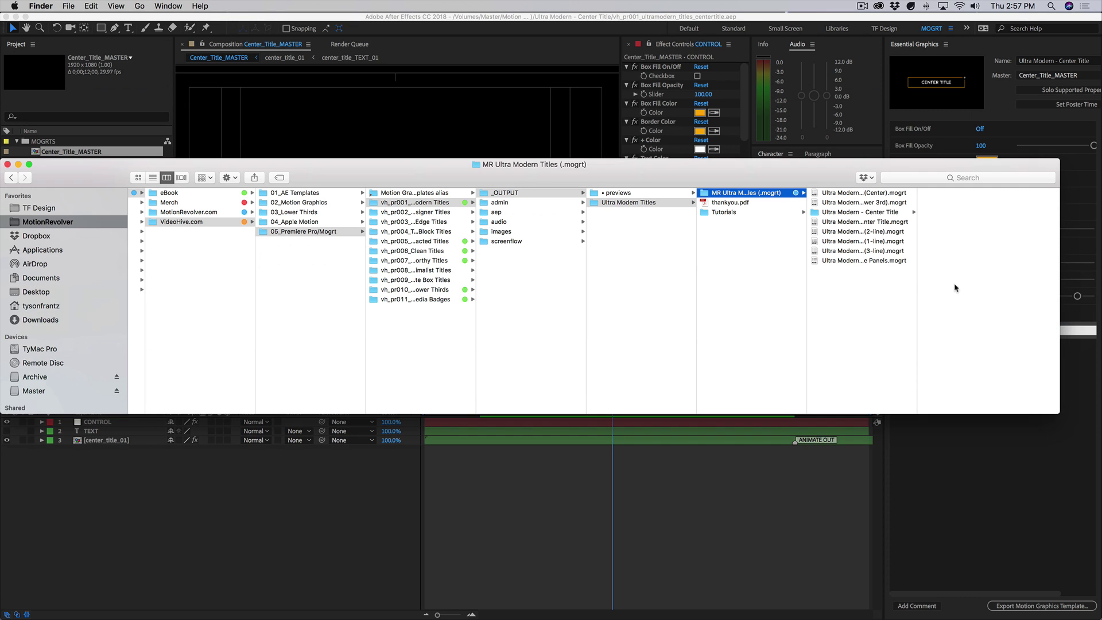
left_click(901, 215)
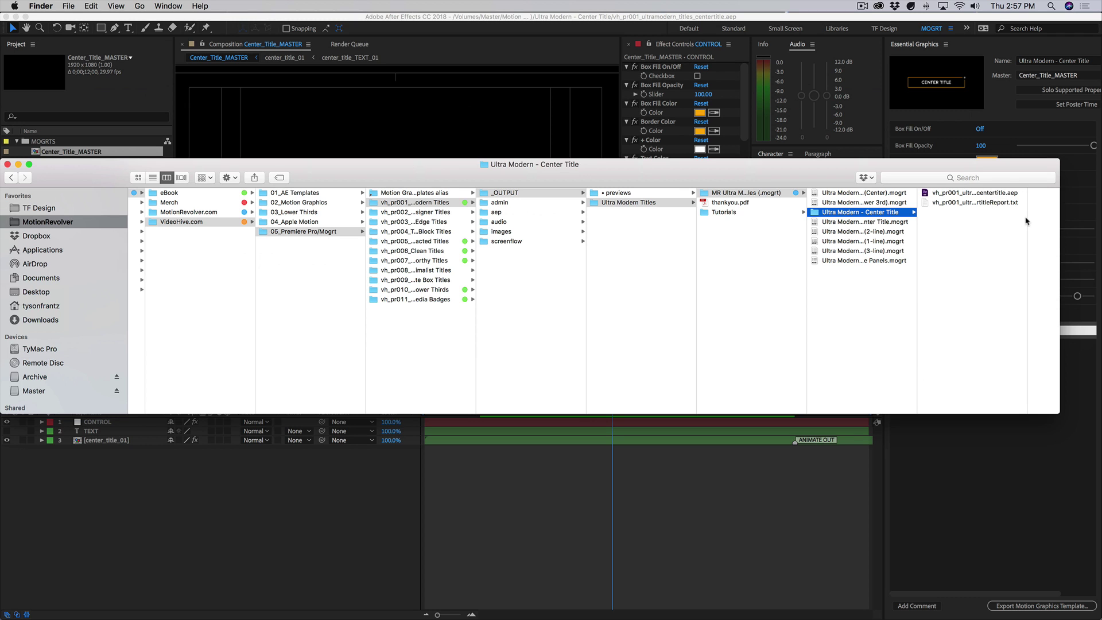
left_click_drag(1028, 221, 1050, 216)
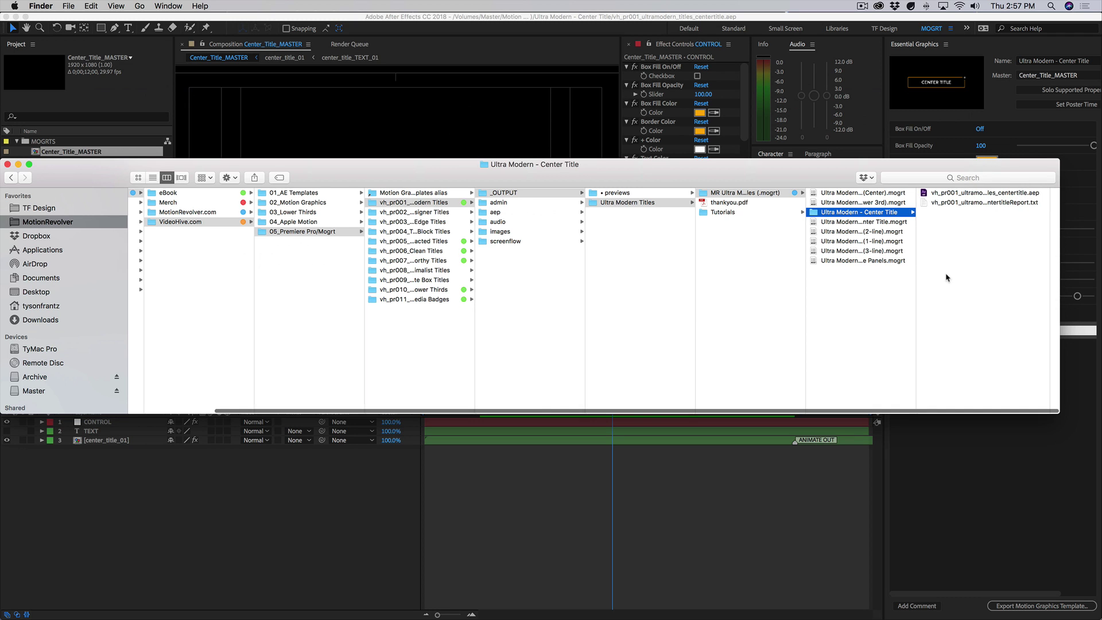
scroll(973, 258, "right", 2)
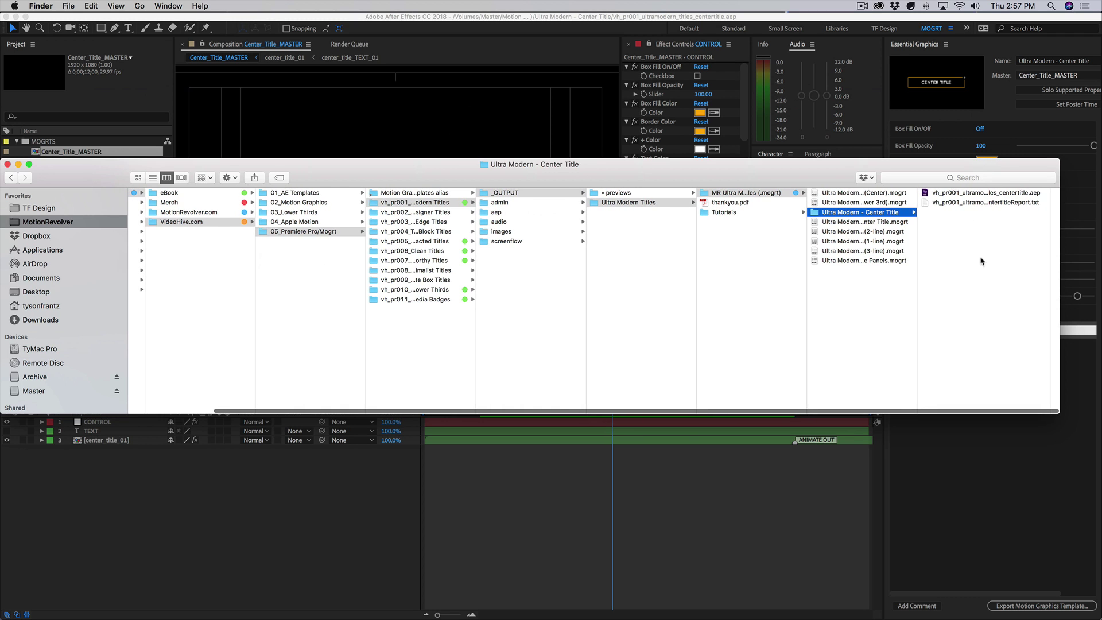
Quick Look the collection report text file, then close the preview
left_click(1001, 204)
key("space")
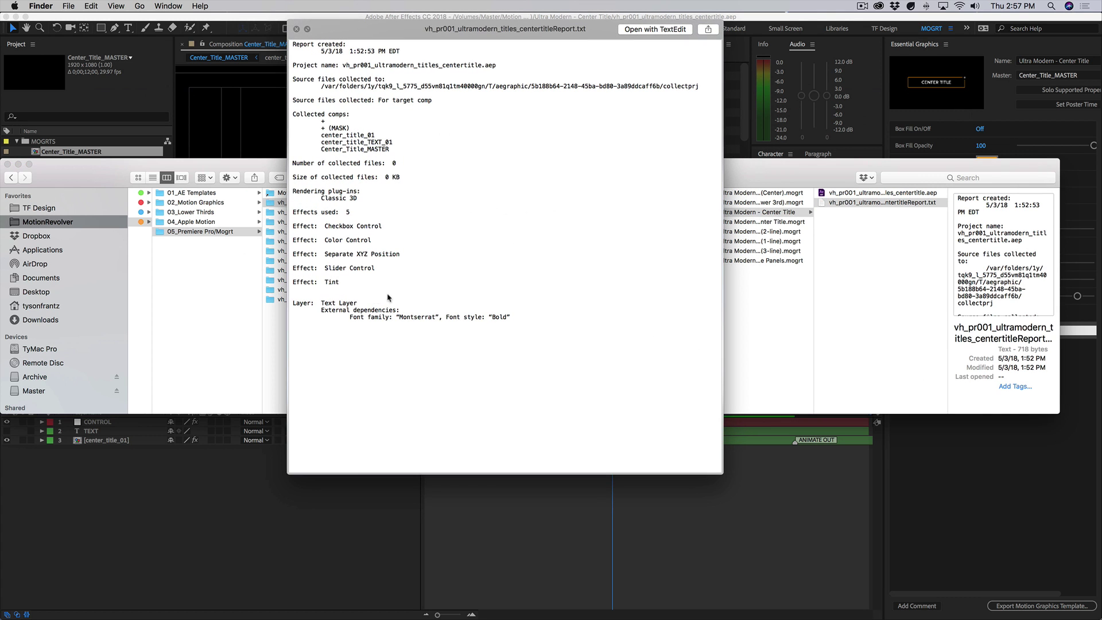
key("space")
left_click(891, 240)
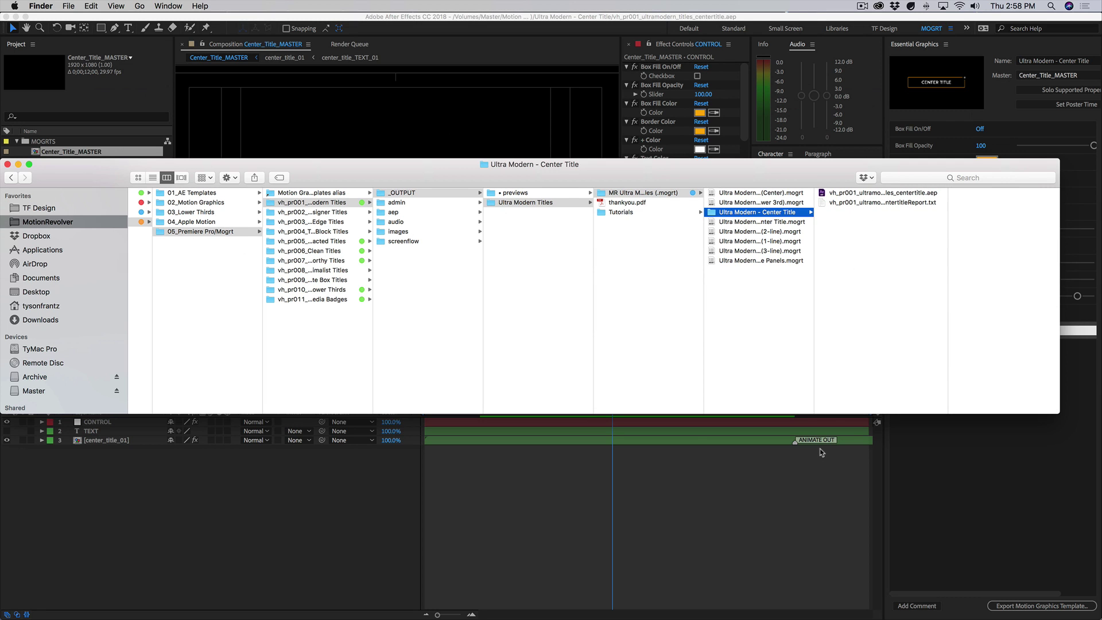
In After Effects, enlarge and zoom out the composition view and hide safe-zone guides
left_click(816, 463)
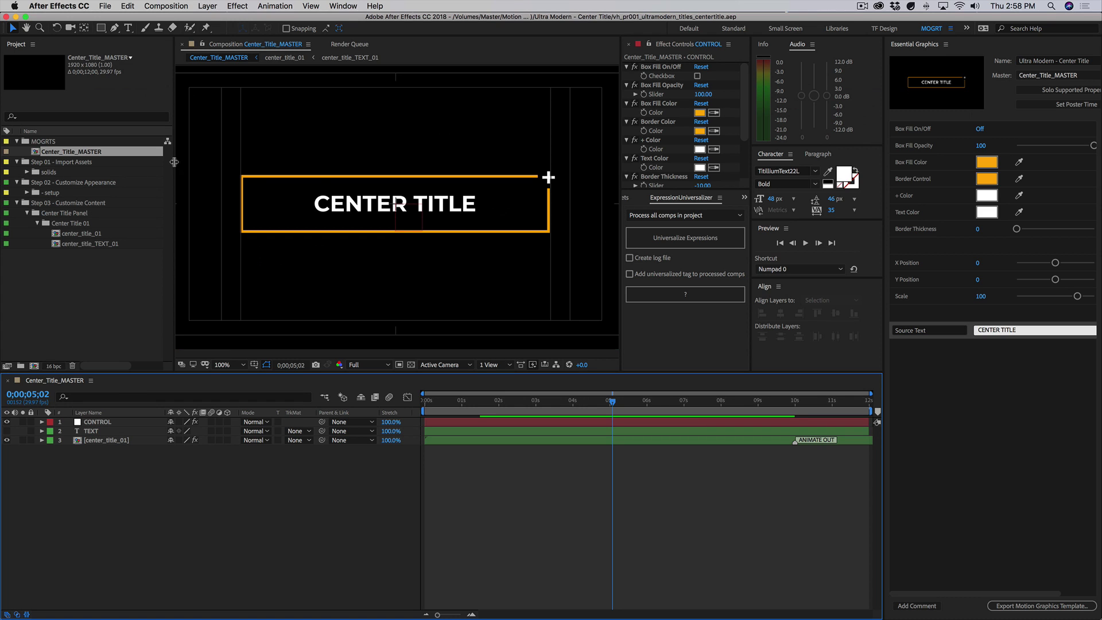
left_click_drag(172, 162, 143, 162)
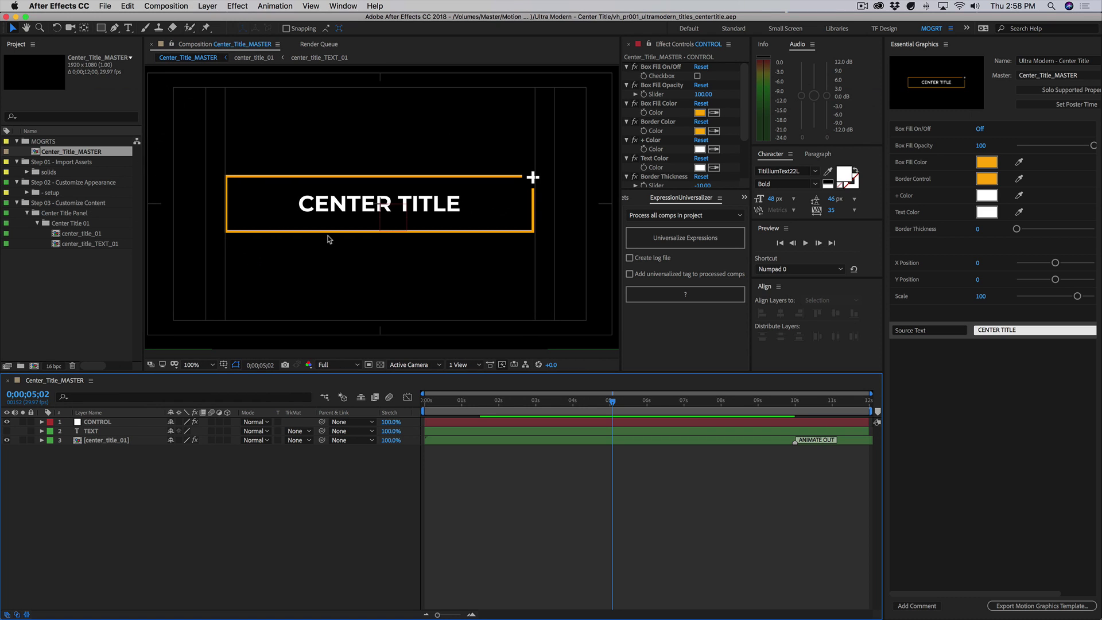
key("comma")
key("comma")
left_click_drag(327, 235, 324, 225)
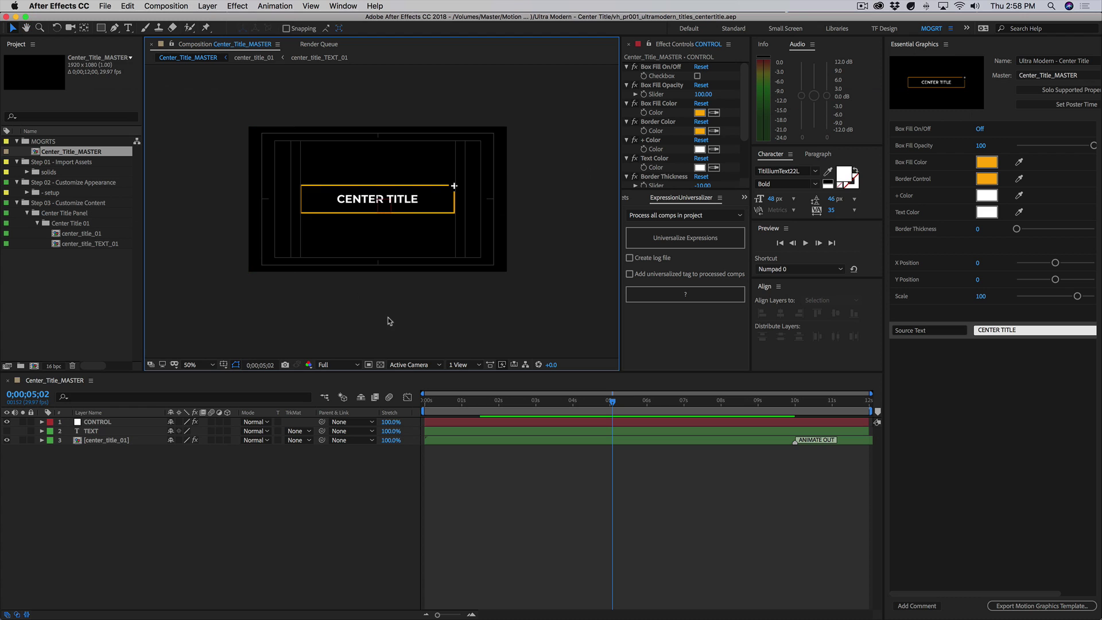
key("apostrophe")
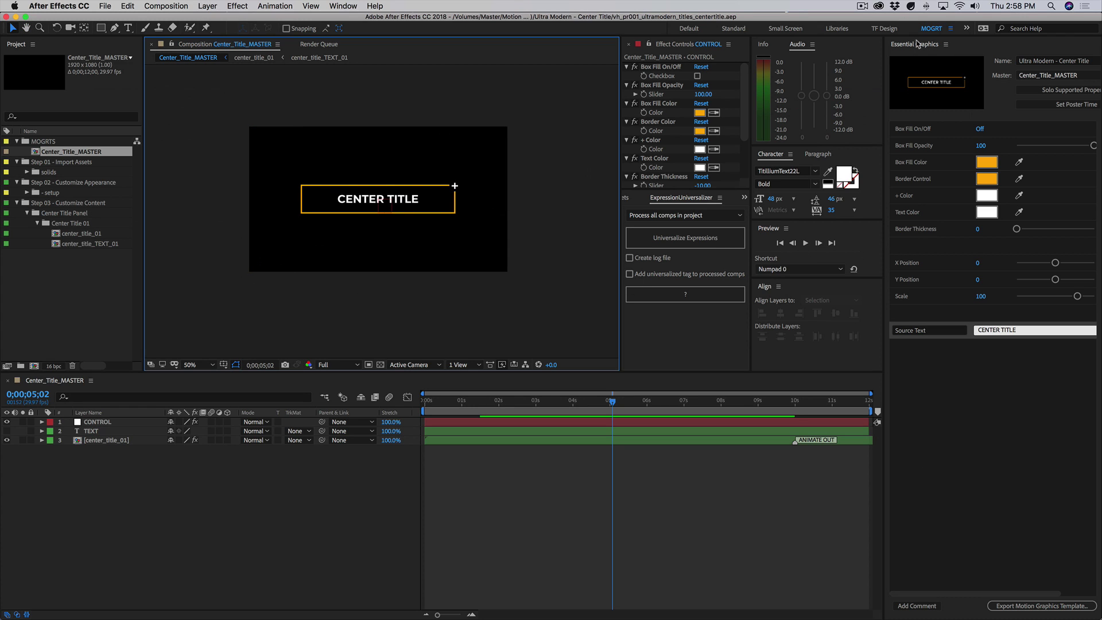
Focus the Essential Graphics panel and check the workspace panel list without changes
left_click(953, 50)
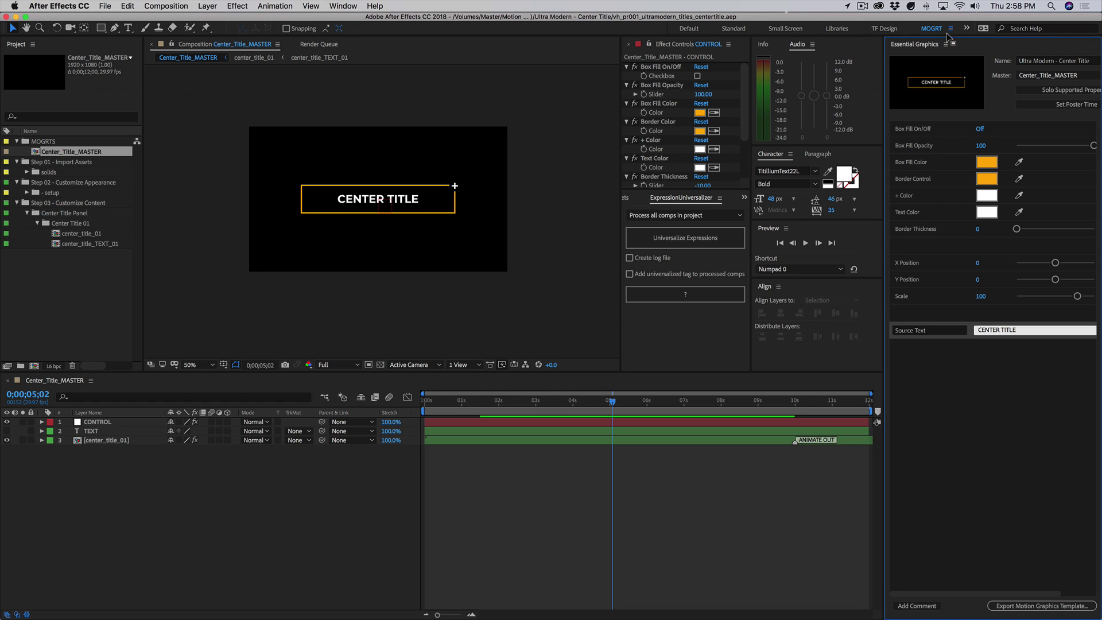
left_click(342, 7)
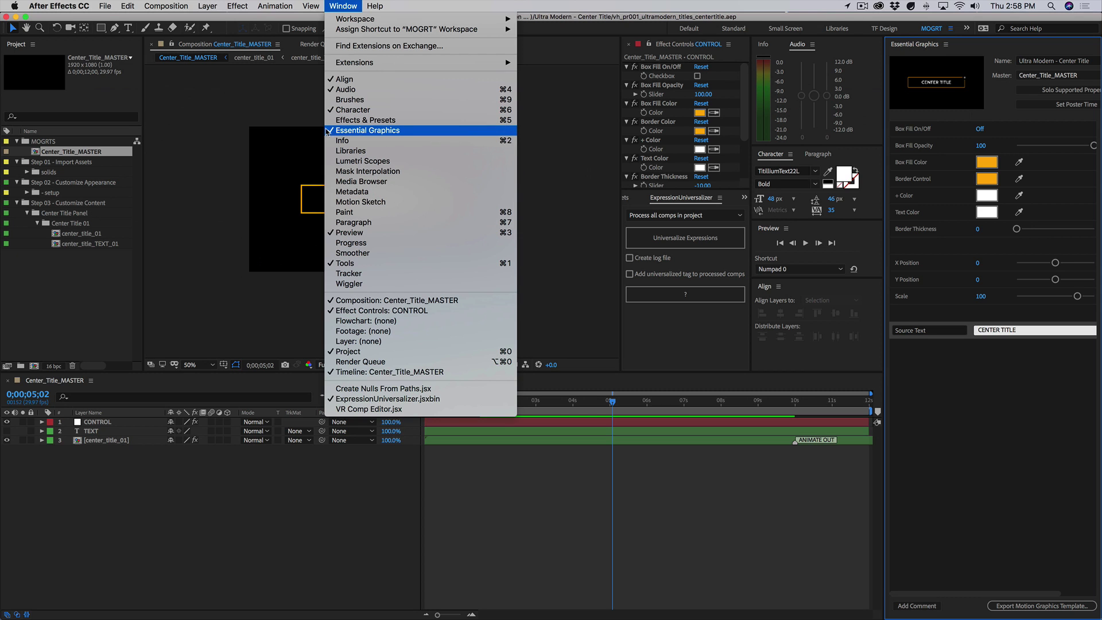
left_click(898, 457)
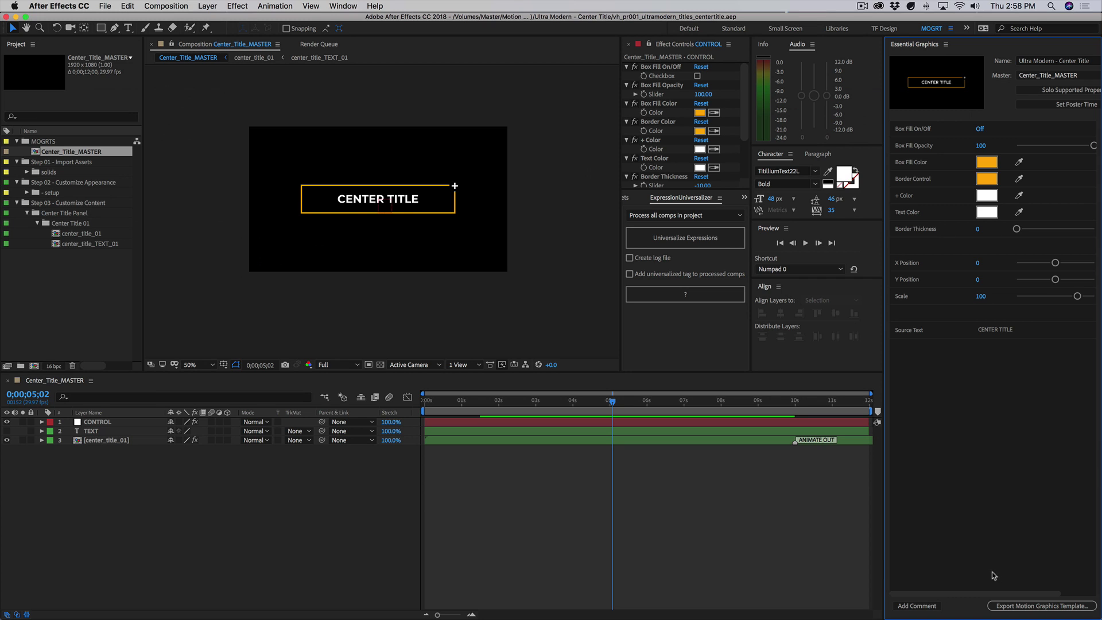
left_click(518, 493)
left_click(1019, 607)
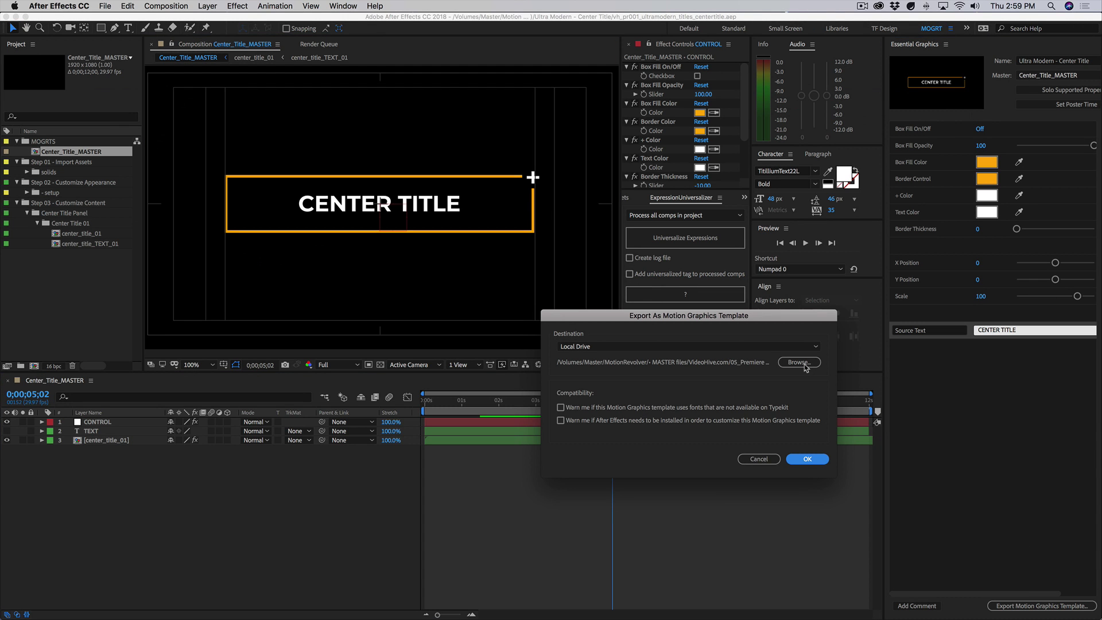
left_click(800, 363)
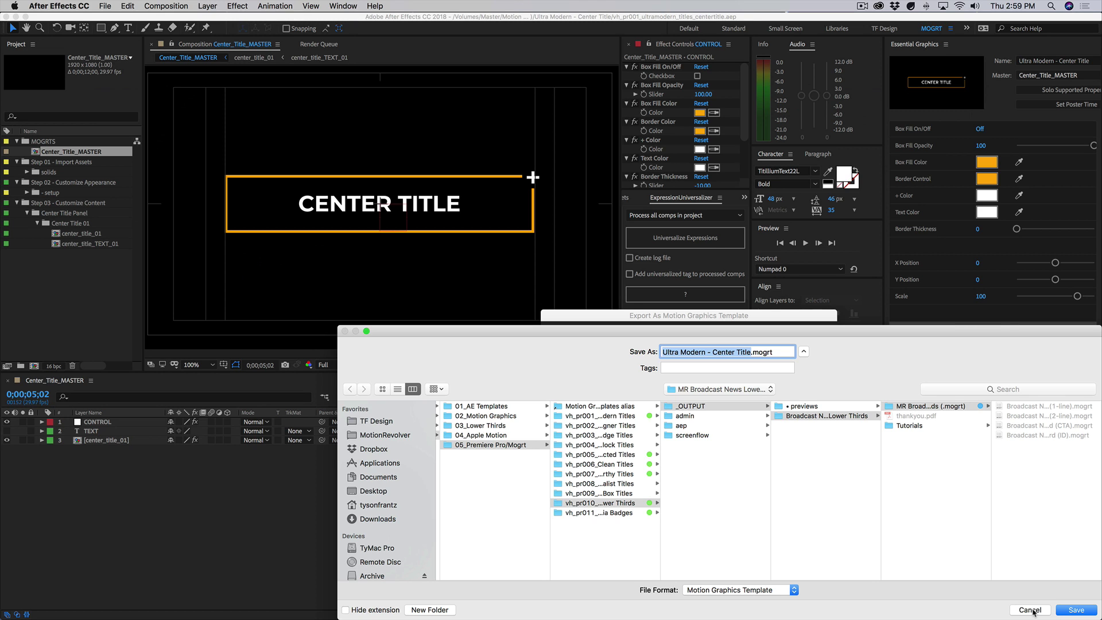
left_click(1029, 610)
left_click_drag(758, 322, 612, 235)
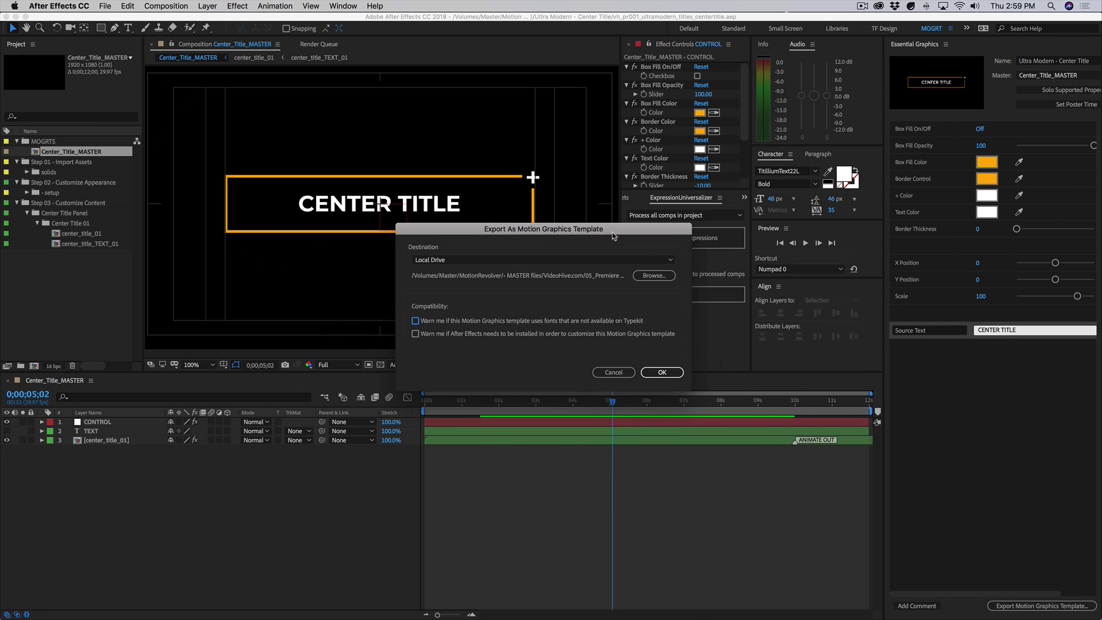
left_click(612, 372)
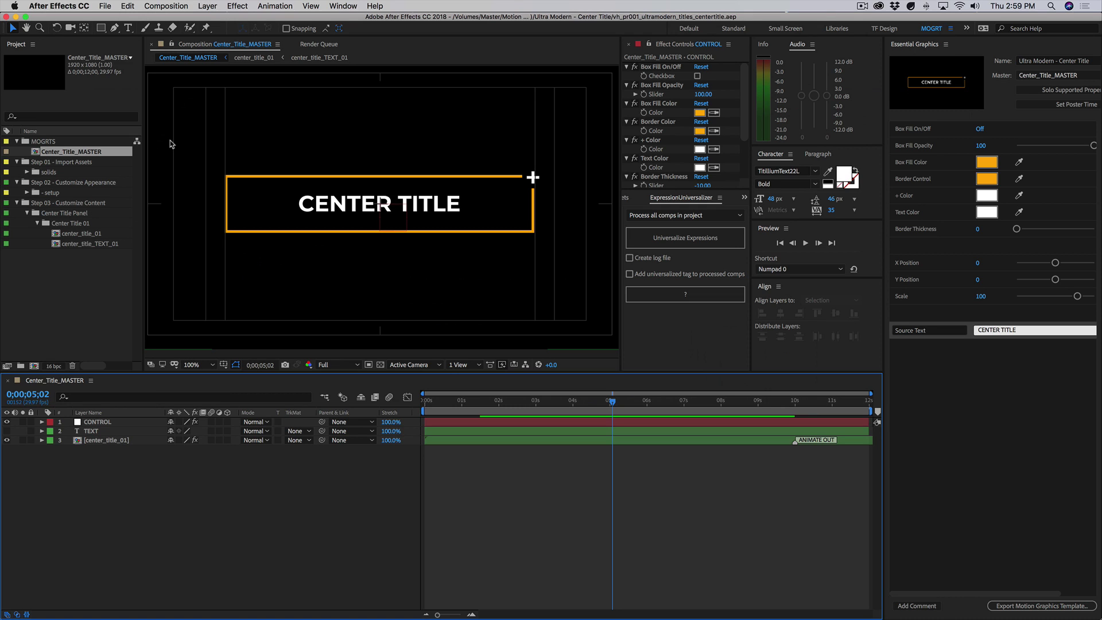
left_click(956, 375)
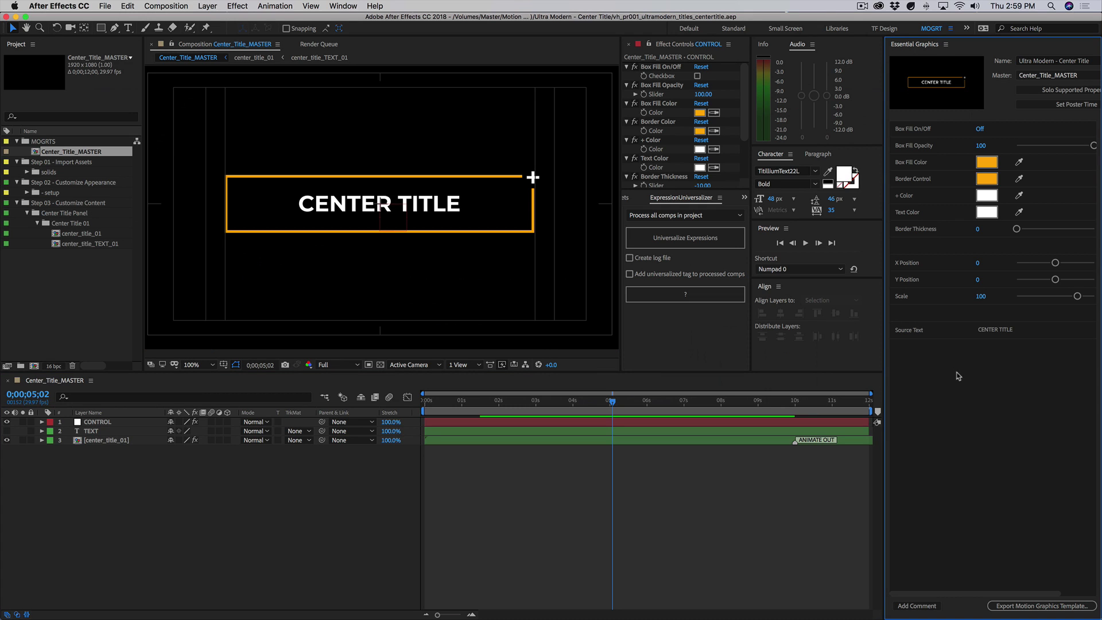